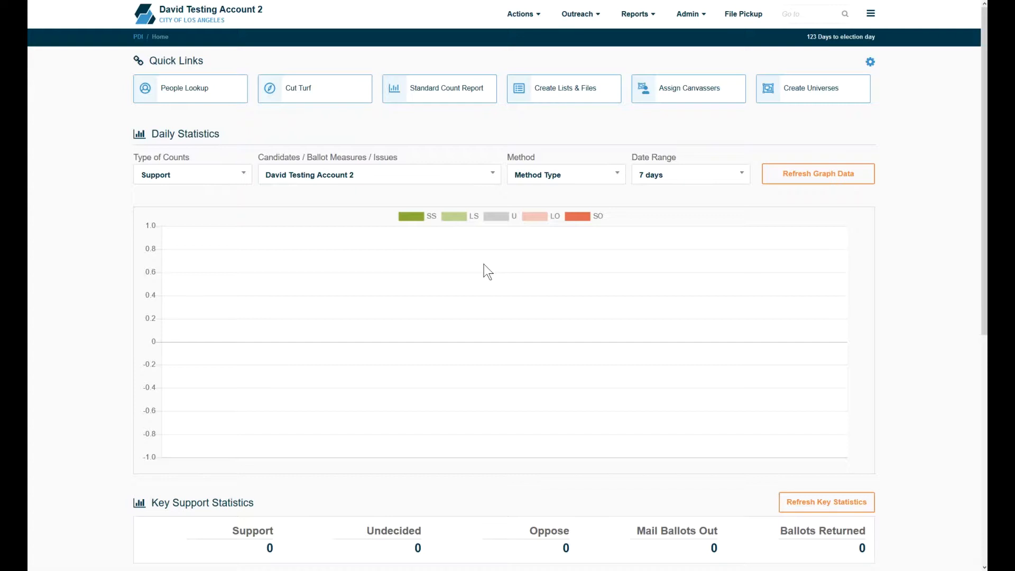
Step: Open the Electronic Surveys list under the surveys and data configuration area
left_click(691, 15)
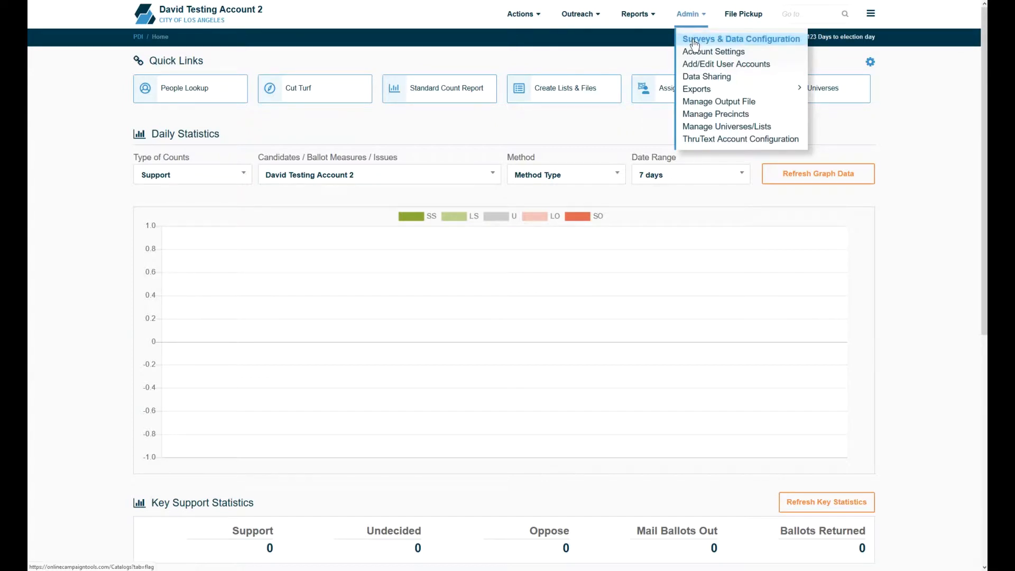
left_click(695, 42)
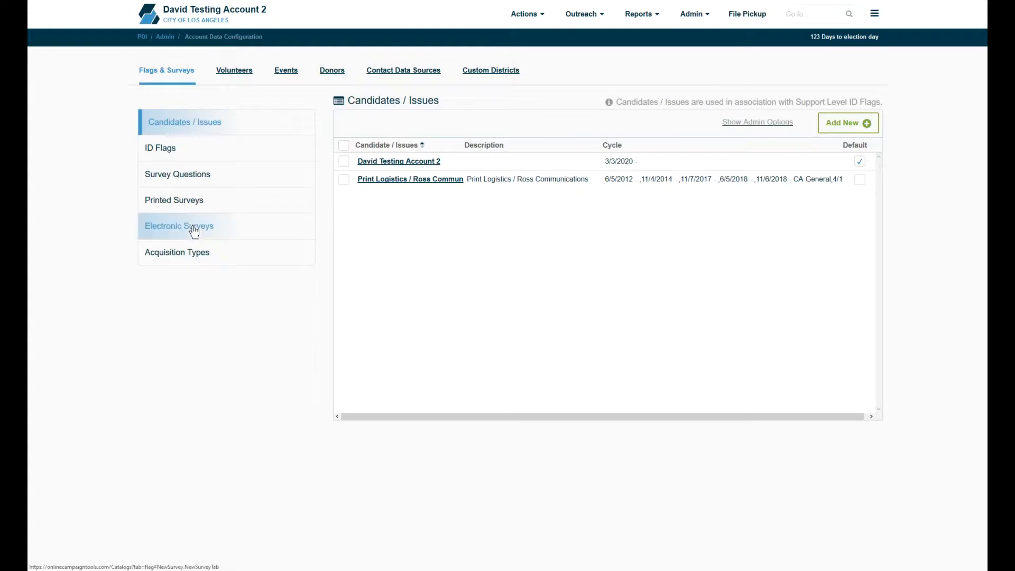
left_click(194, 226)
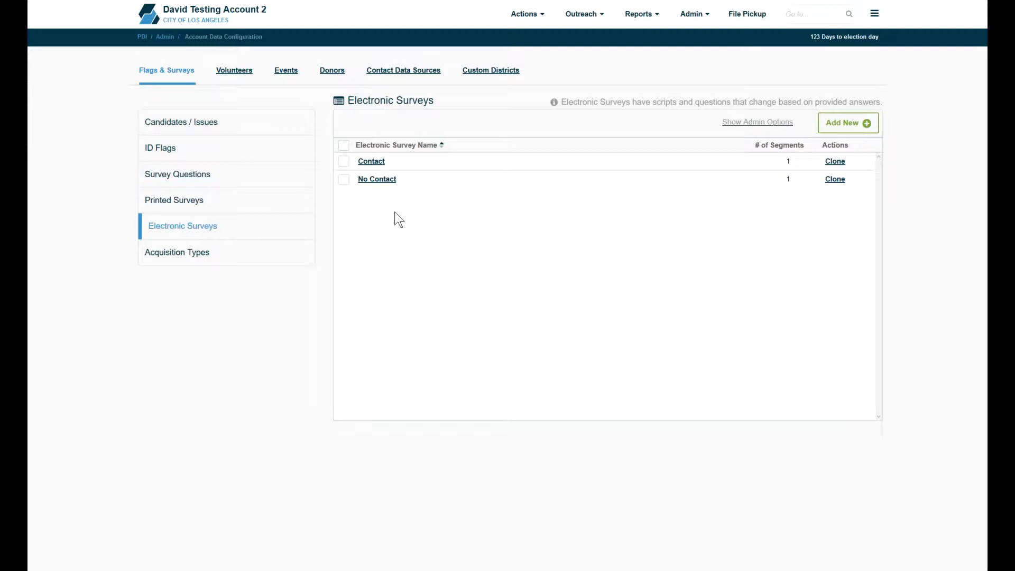
Step: Start a new electronic survey named My Survey with a first segment named Intro Segment
left_click(838, 128)
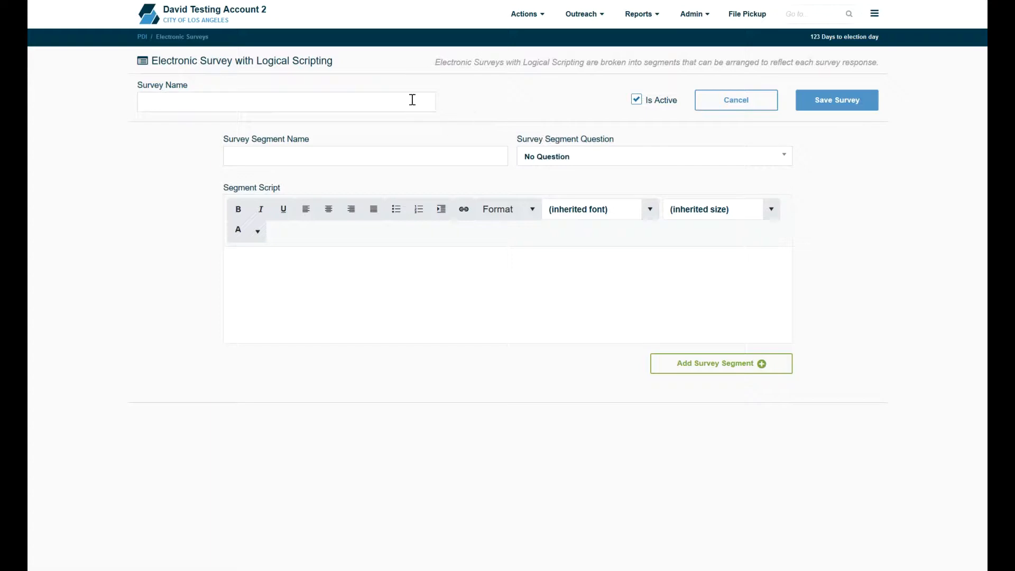
type("My Survye")
key("BackSpace")
key("BackSpace")
type("ey")
type("Intro Segm")
type("ent")
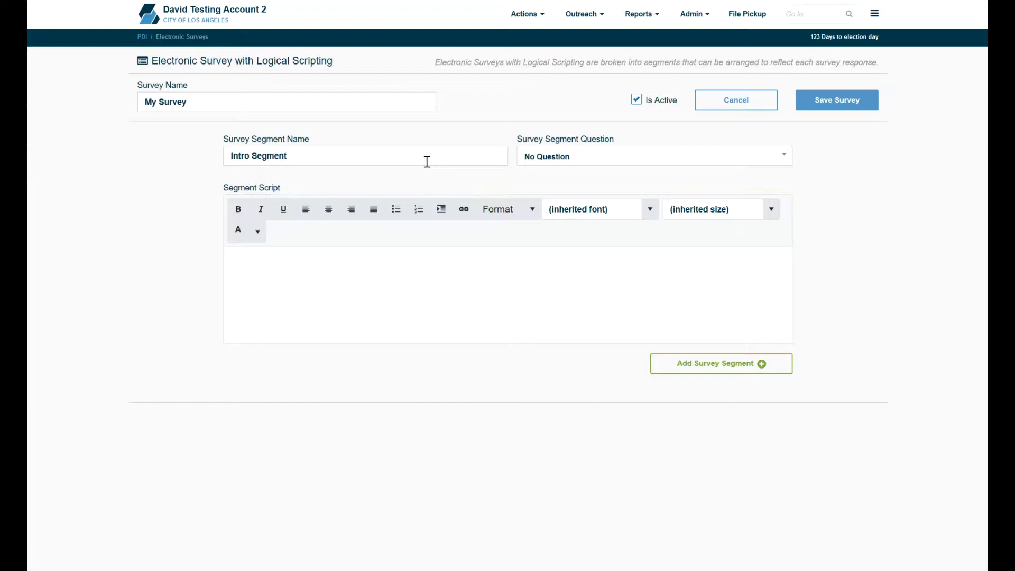
Step: Give Intro Segment the script 'Hello my name is ______.' and the question 'Can I count on your support?', and add it
left_click(367, 299)
type("Hello my name is ______.")
left_click(557, 160)
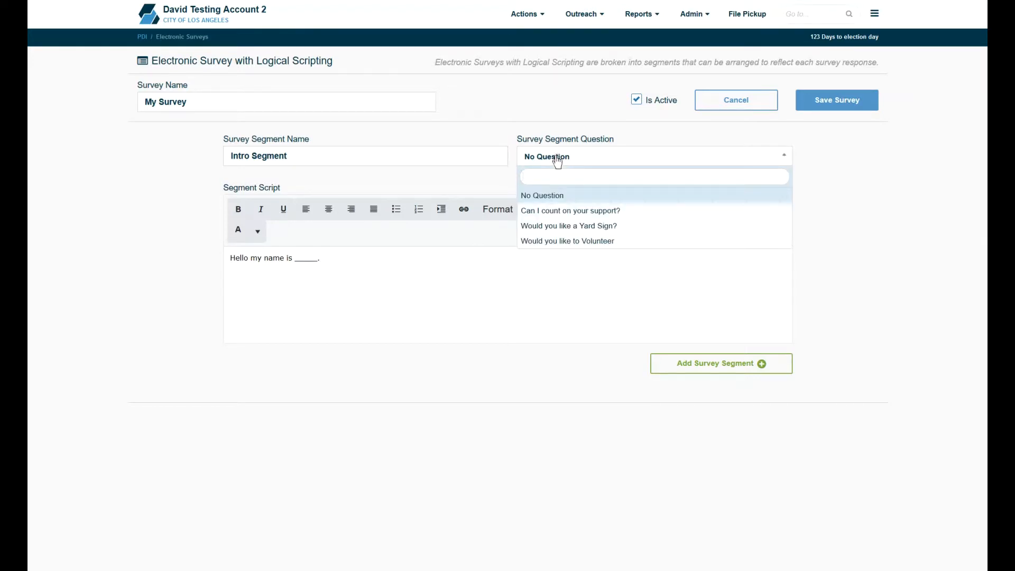
left_click(554, 217)
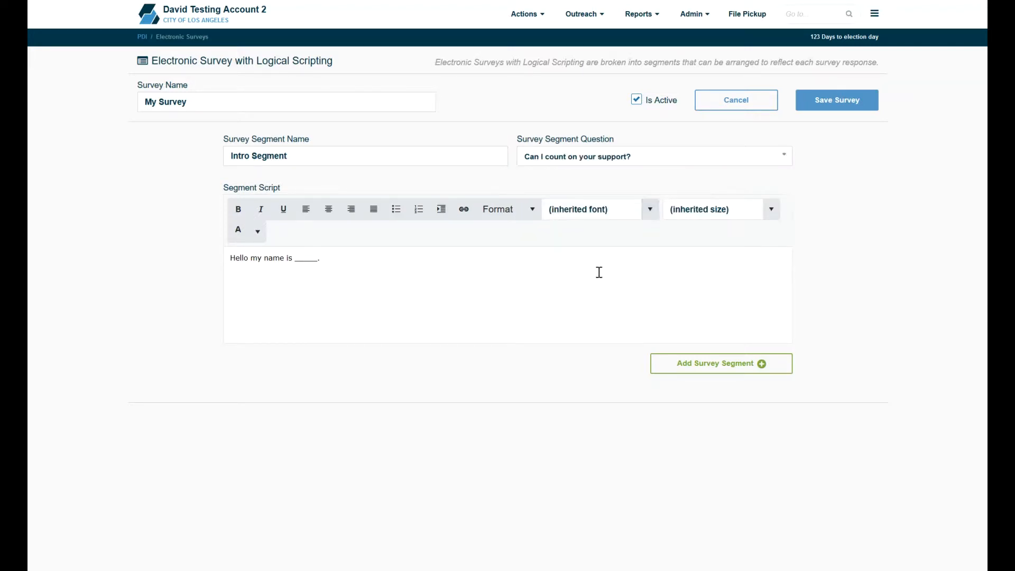
left_click(668, 373)
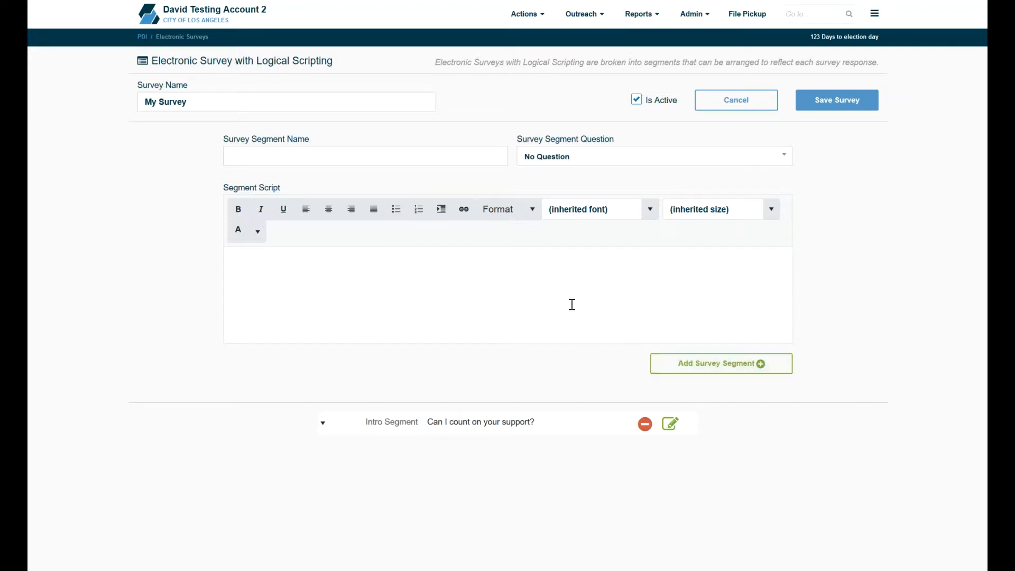
Step: Add a Yard Sign segment using the question 'Would you like a Yard Sign?'
type("Yard Sign")
left_click(559, 157)
left_click(555, 224)
left_click(677, 361)
Step: Add a Volunteer segment with the question 'Would you like to Volunteer' and the script 'We really need your help.'
left_click(413, 155)
type("Volunteer")
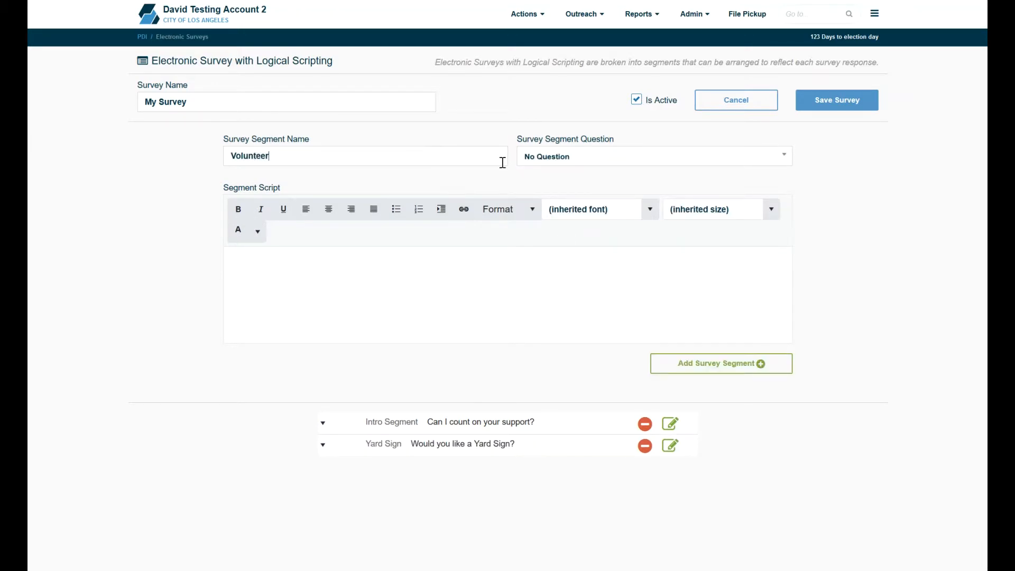
left_click(550, 157)
left_click(549, 241)
left_click(503, 283)
type("We really need your help.")
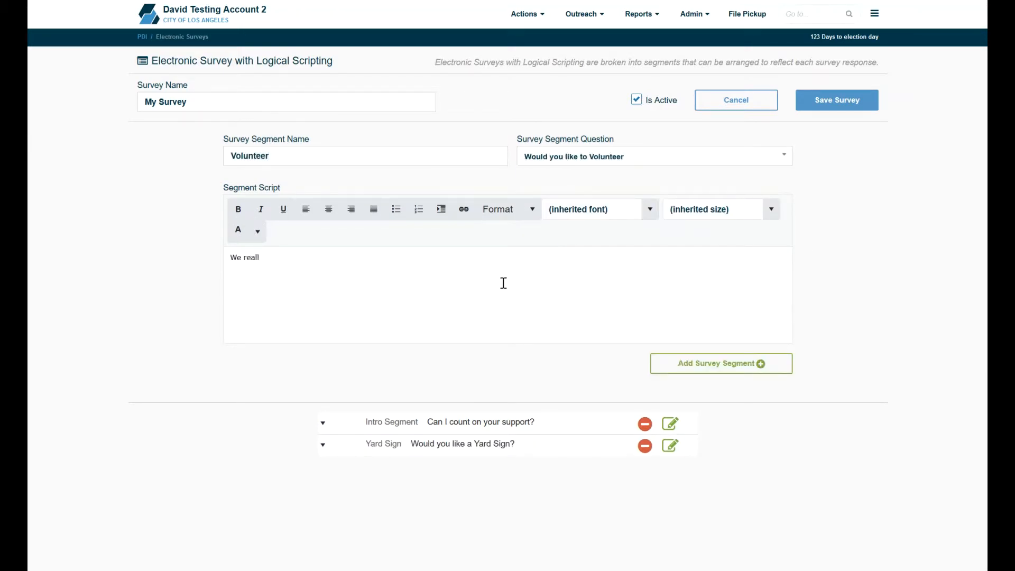
left_click(721, 362)
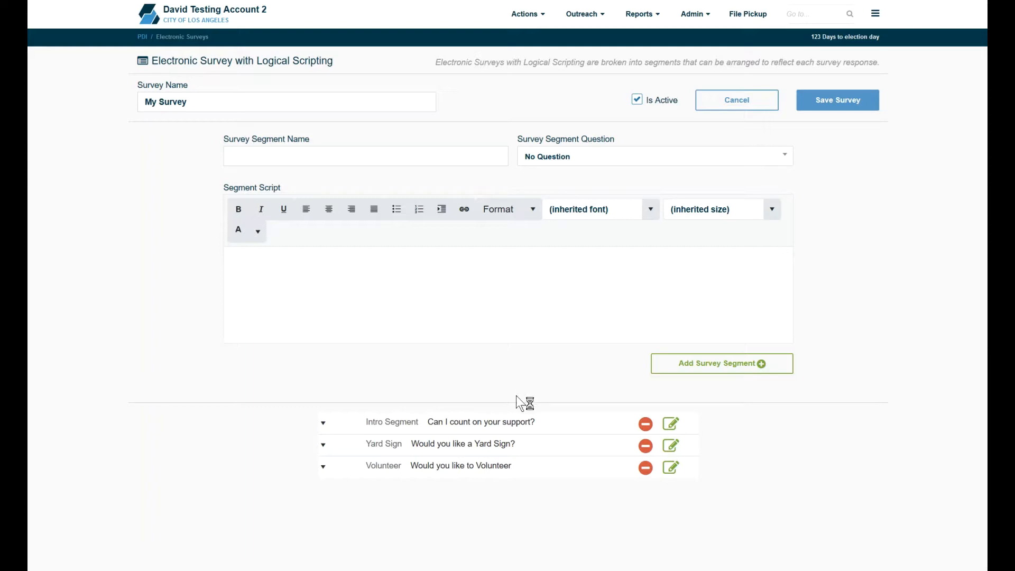
Step: Expand the Intro Segment and route its Undecided answer to End Survey
left_click(509, 423)
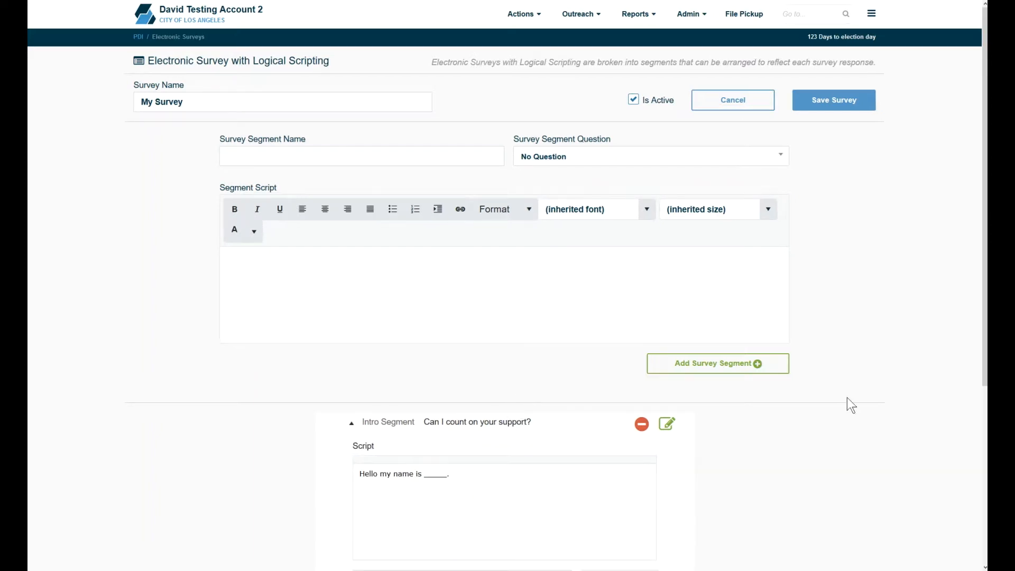
scroll(603, 408, "down", 5)
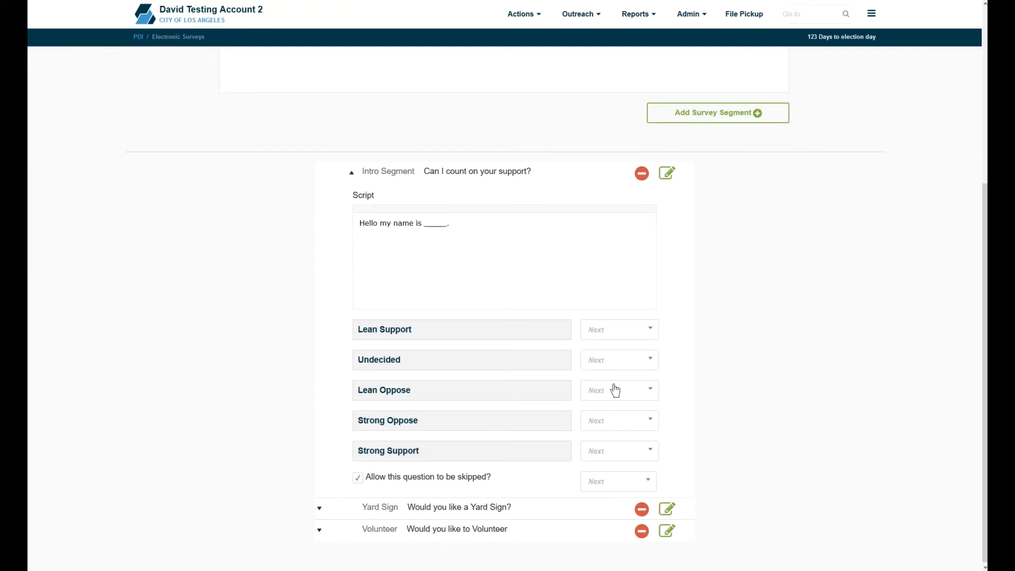
left_click(613, 333)
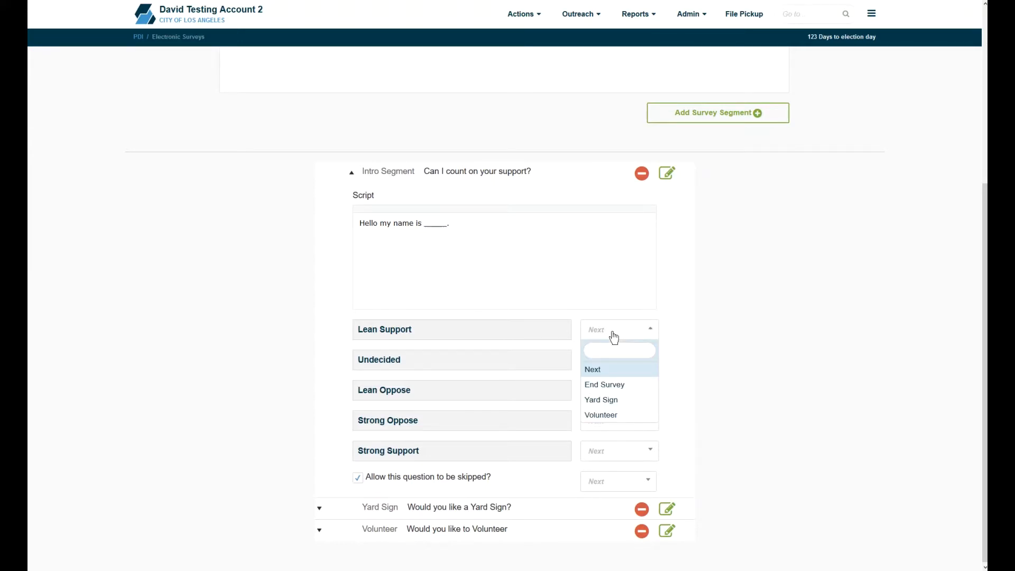
left_click(613, 333)
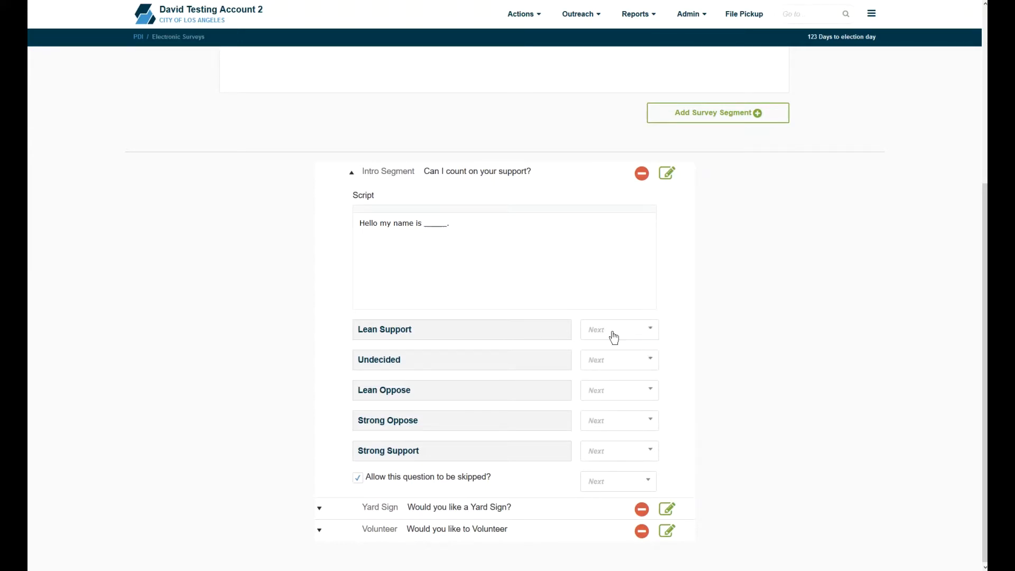
left_click(607, 367)
left_click(608, 416)
Step: Disallow skipping the Intro Segment question
left_click(361, 482)
left_click_drag(360, 483, 418, 482)
left_click(434, 484)
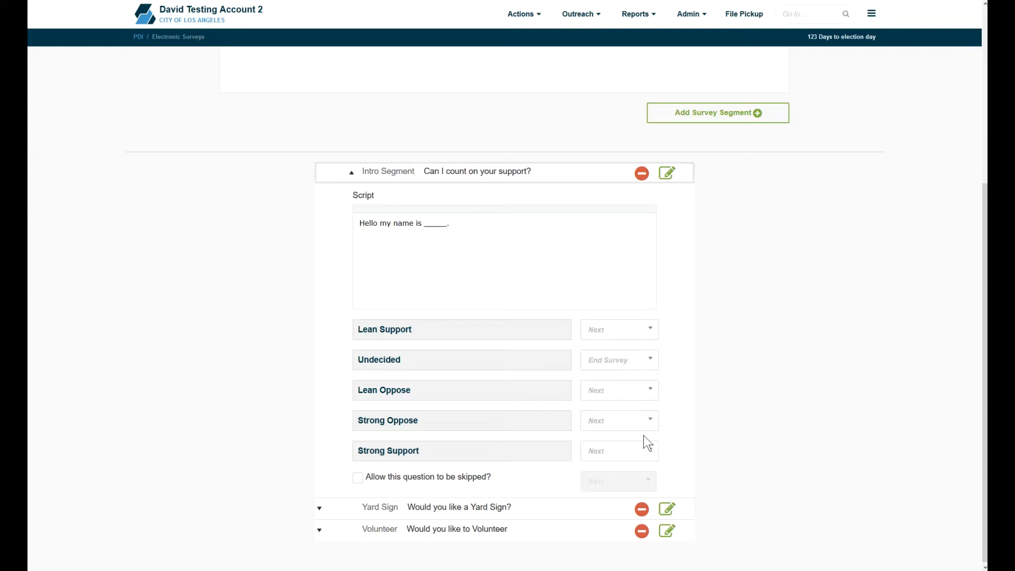
Step: Load the Intro Segment back into the editor and replace the segment
left_click(669, 176)
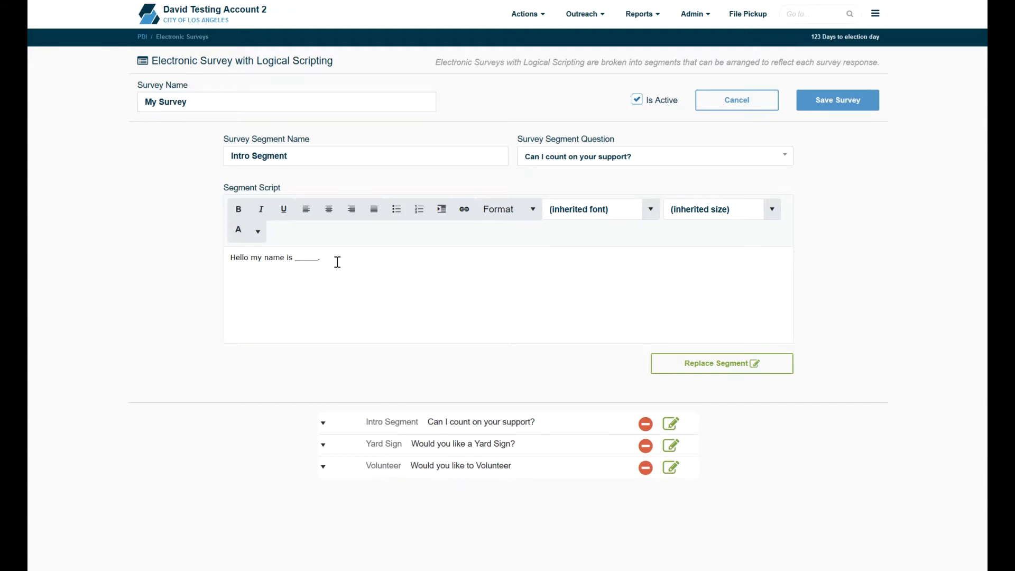
left_click(700, 368)
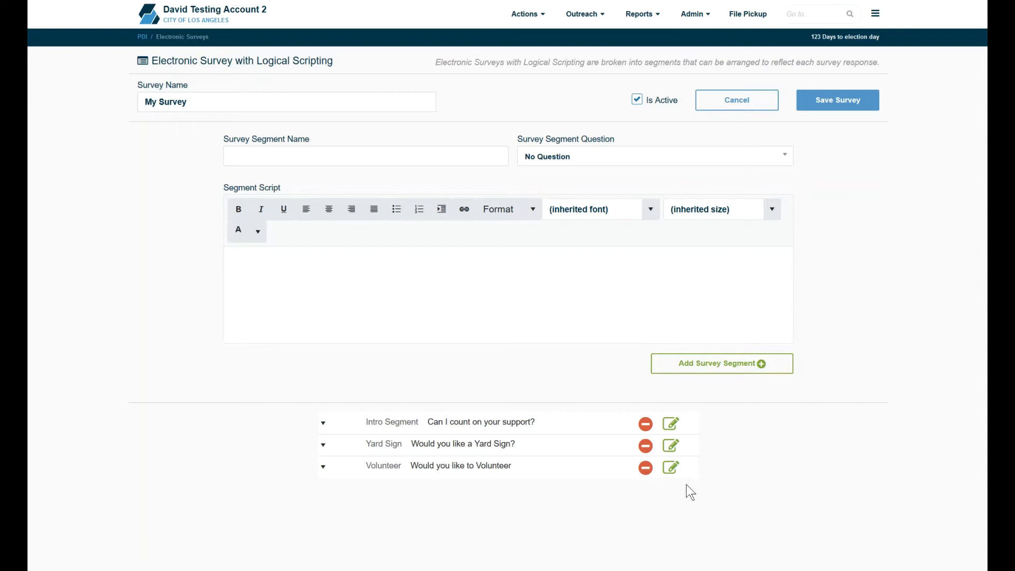
Step: Delete the Volunteer segment and route the Yard Sign segment's 'Yes to Yard Sign' answer to End Survey
left_click(645, 469)
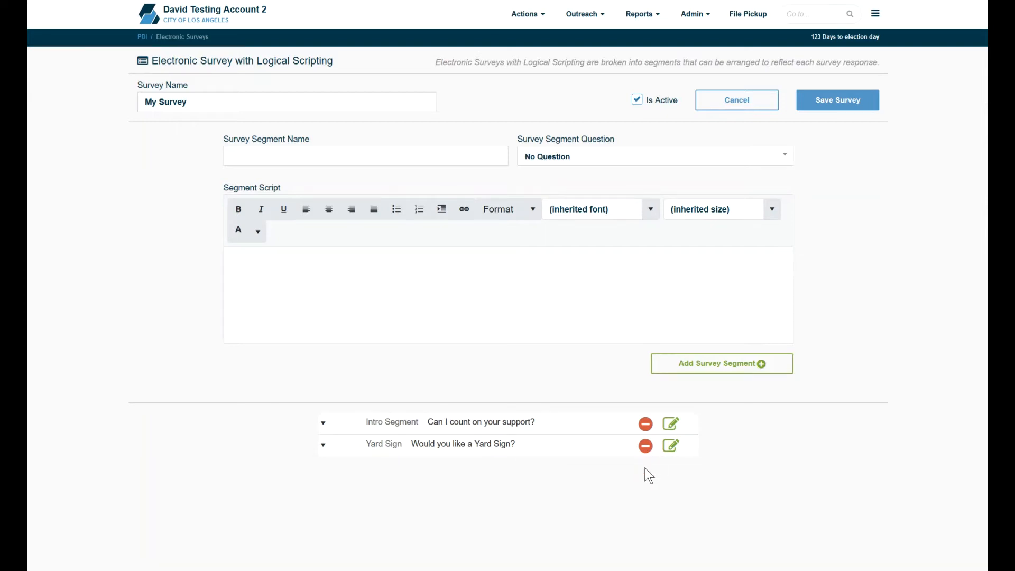
left_click(611, 454)
scroll(719, 555, "down", 3)
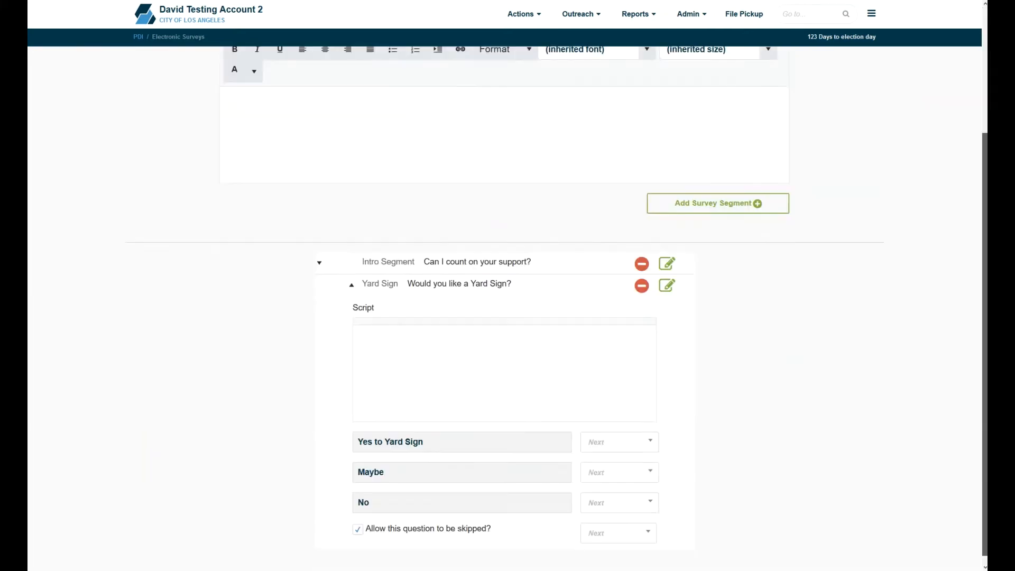
left_click(598, 441)
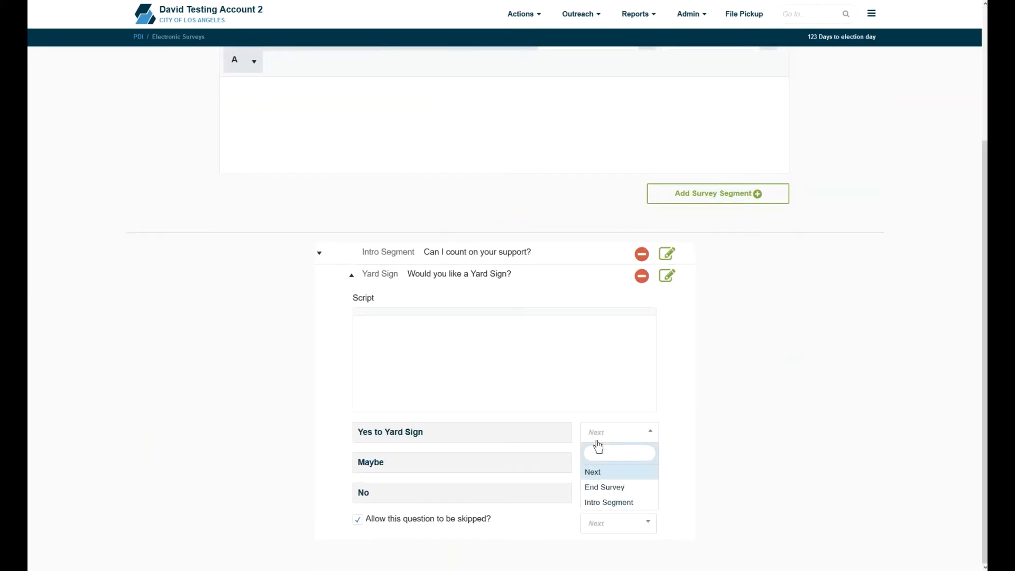
left_click(605, 487)
Step: Choose routing destinations for the Intro Segment's answers and save the survey
left_click(388, 252)
left_click(617, 333)
left_click(609, 238)
left_click(606, 293)
left_click(609, 267)
left_click(606, 323)
left_click(608, 296)
left_click(605, 353)
left_click_drag(985, 348, 985, 136)
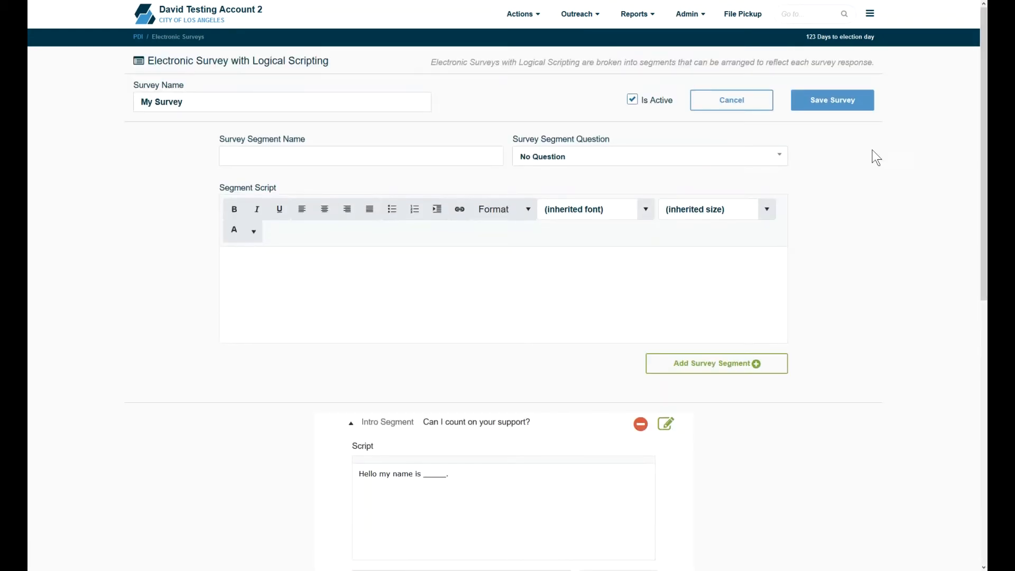
left_click(837, 100)
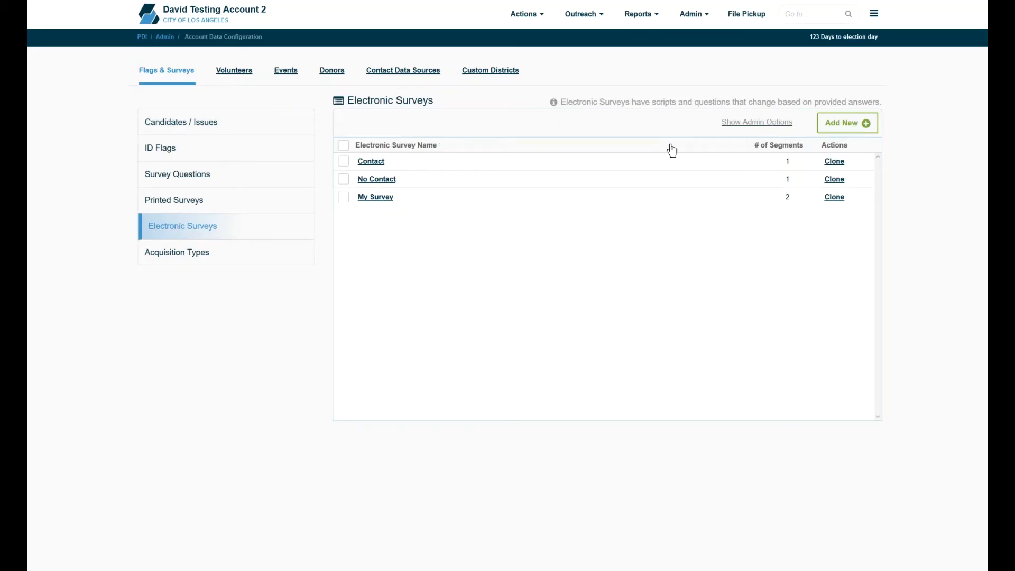
Step: Show the admin options and include inactive surveys in the list
left_click(728, 125)
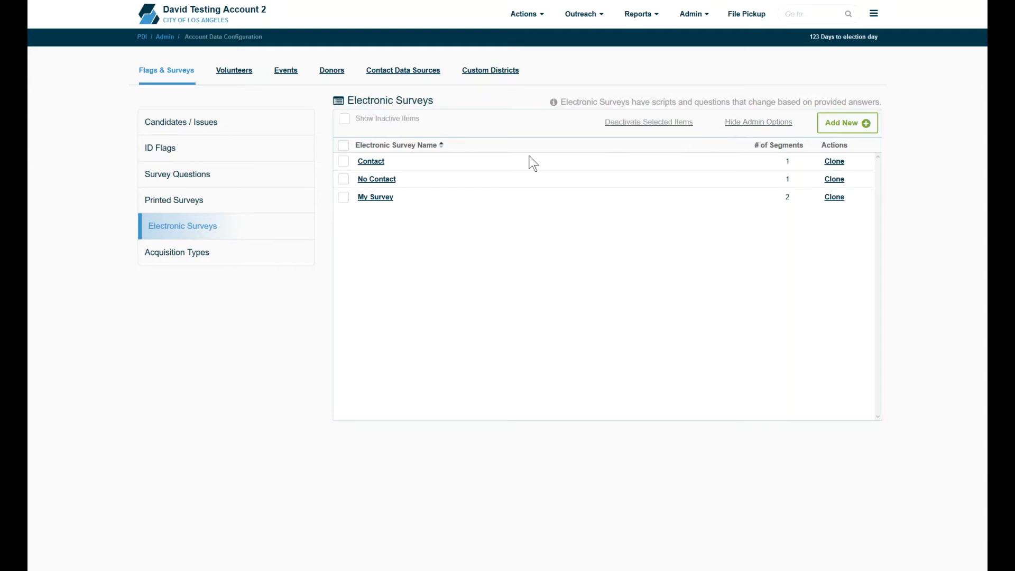
left_click(344, 119)
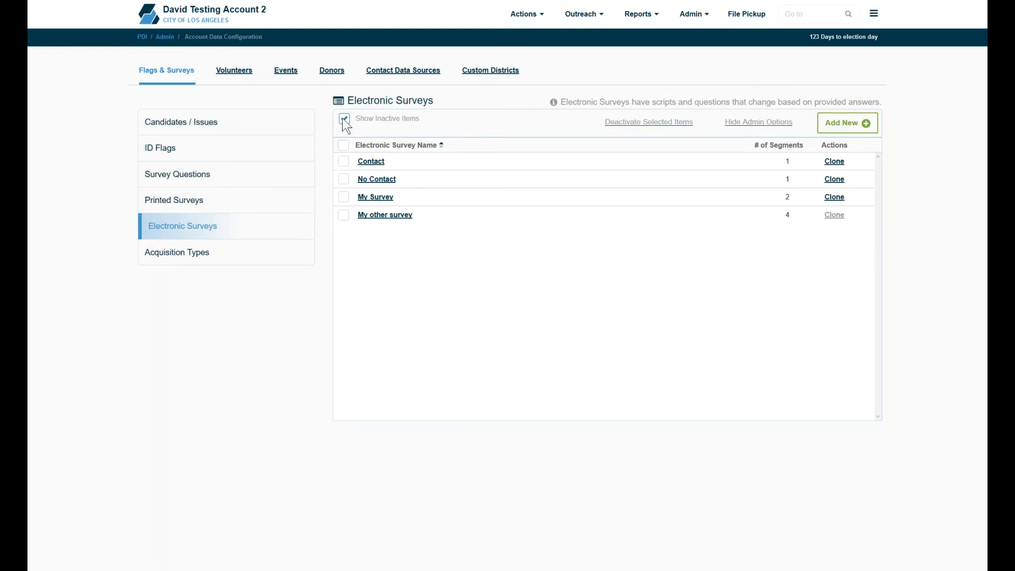
Step: Open My other survey past the editing warning, mark it active, and save it
left_click(372, 216)
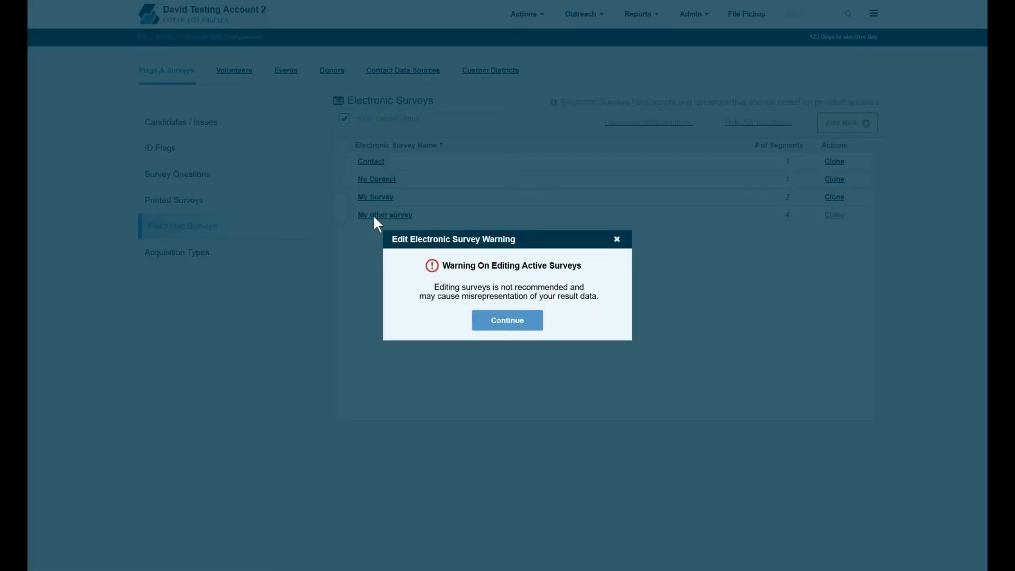
left_click(502, 321)
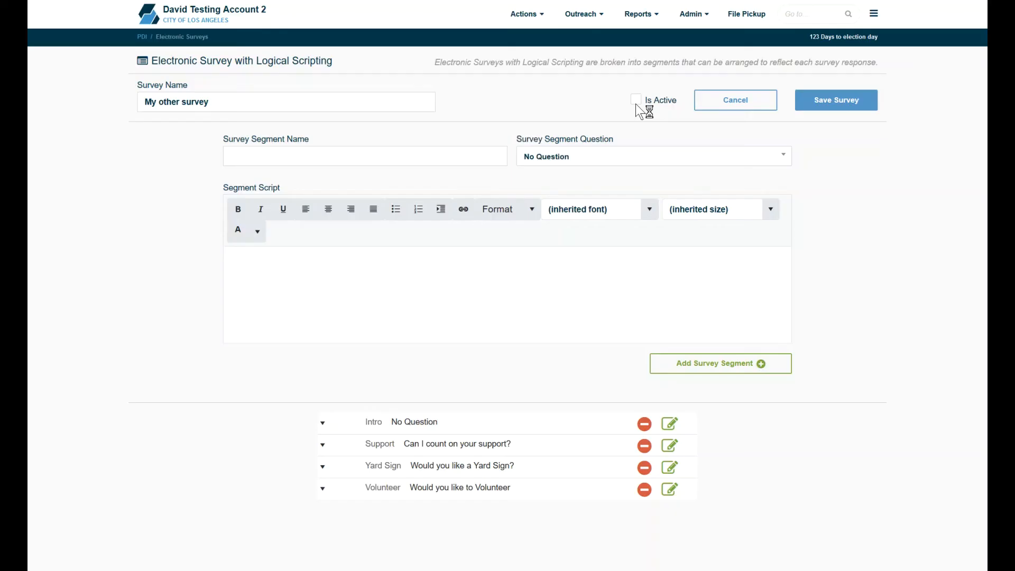
left_click(807, 106)
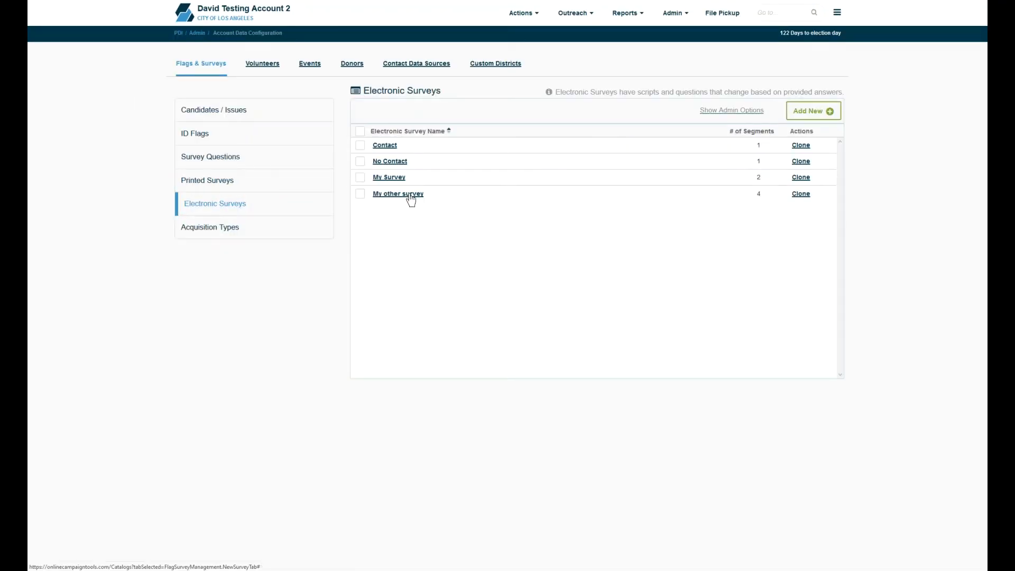
Step: Reopen My other survey and set the Support segment's script to 'This is my support segment'
left_click(409, 194)
left_click(519, 319)
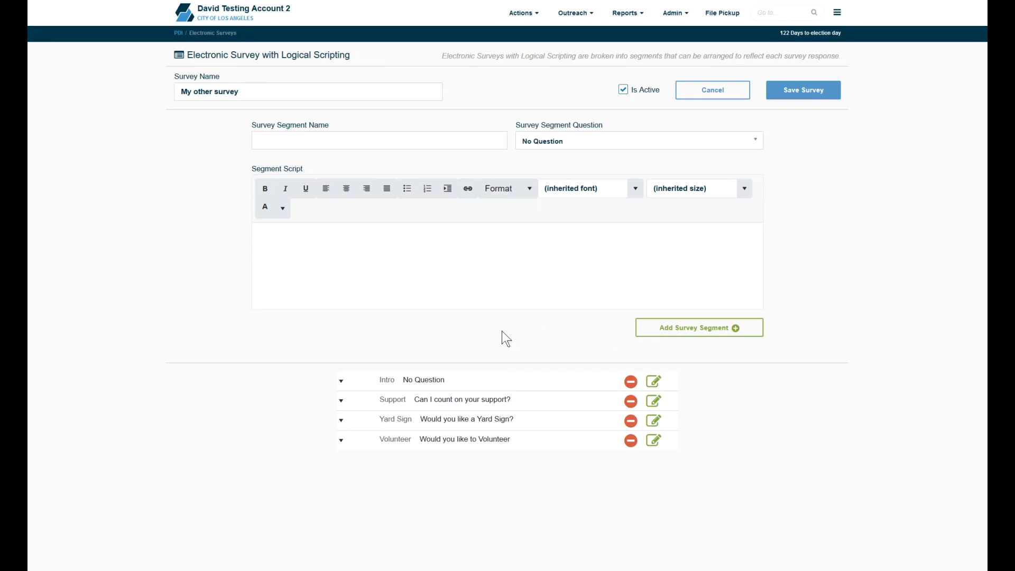
left_click(340, 400)
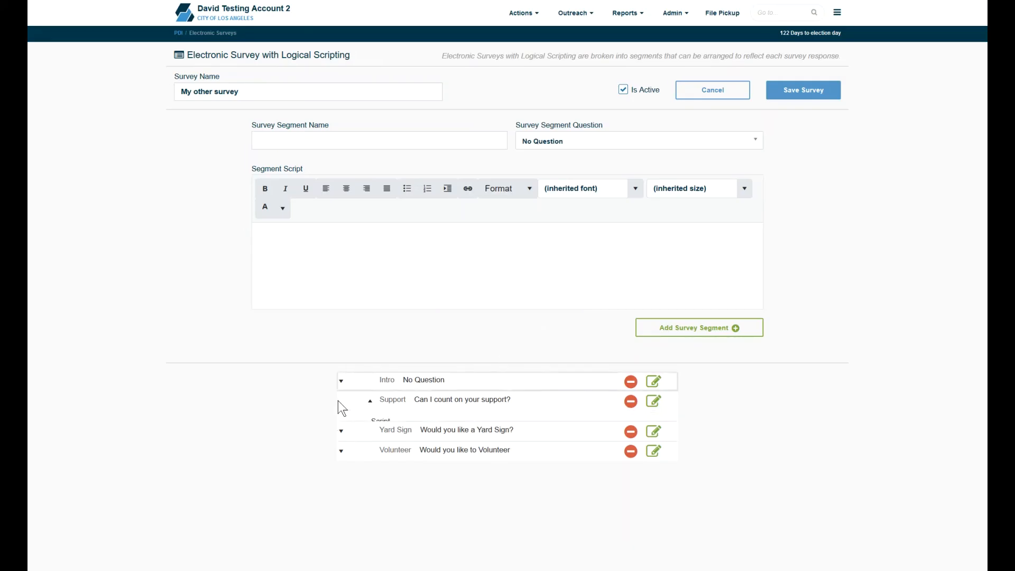
left_click(654, 401)
left_click(454, 248)
type("This is my s")
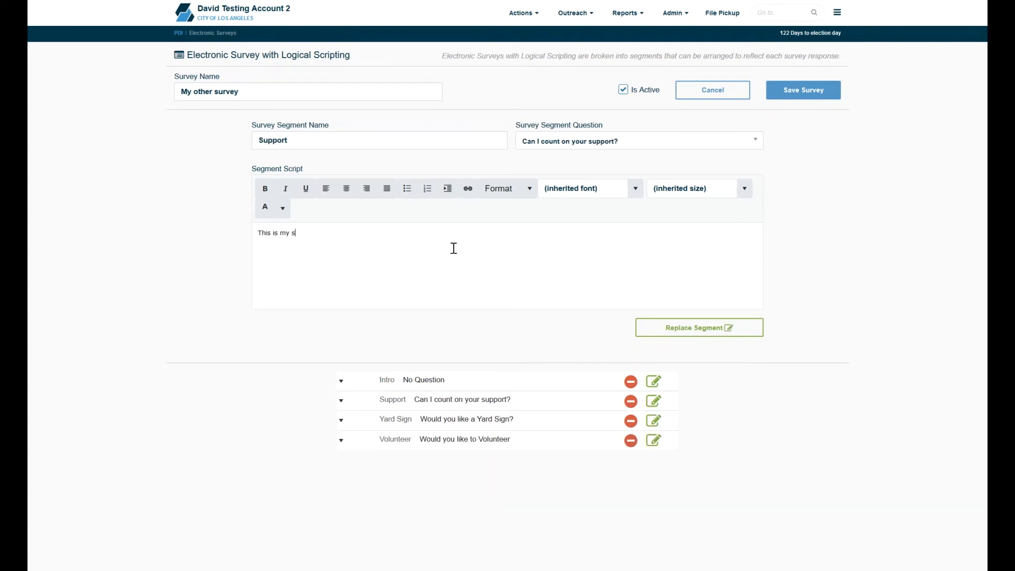
type("upport segment")
left_click(696, 329)
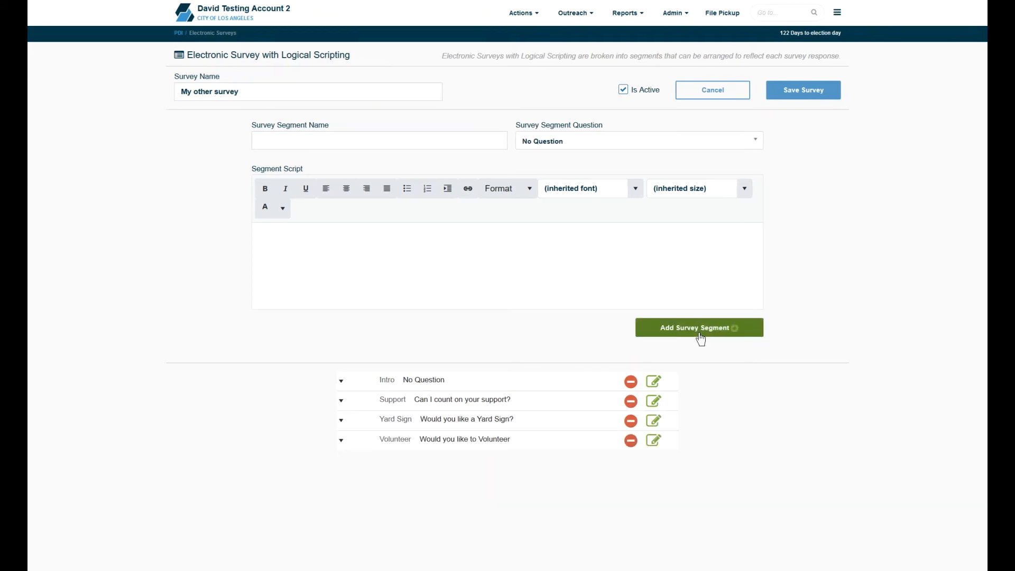
Step: Allow skipping the Volunteer segment's question, choose its skip destination, and save the survey
left_click(539, 441)
scroll(655, 447, "down", 3)
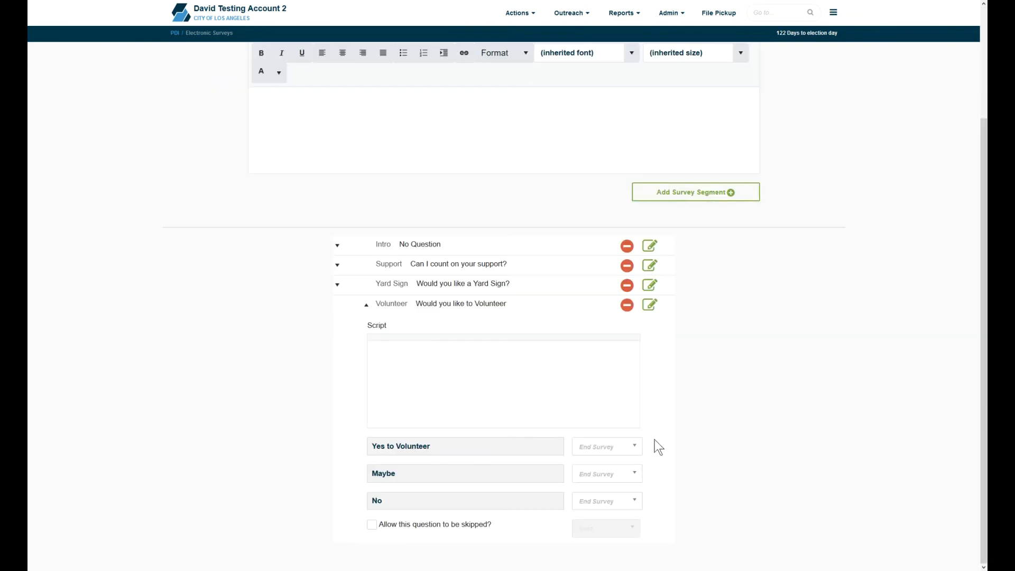
left_click(373, 525)
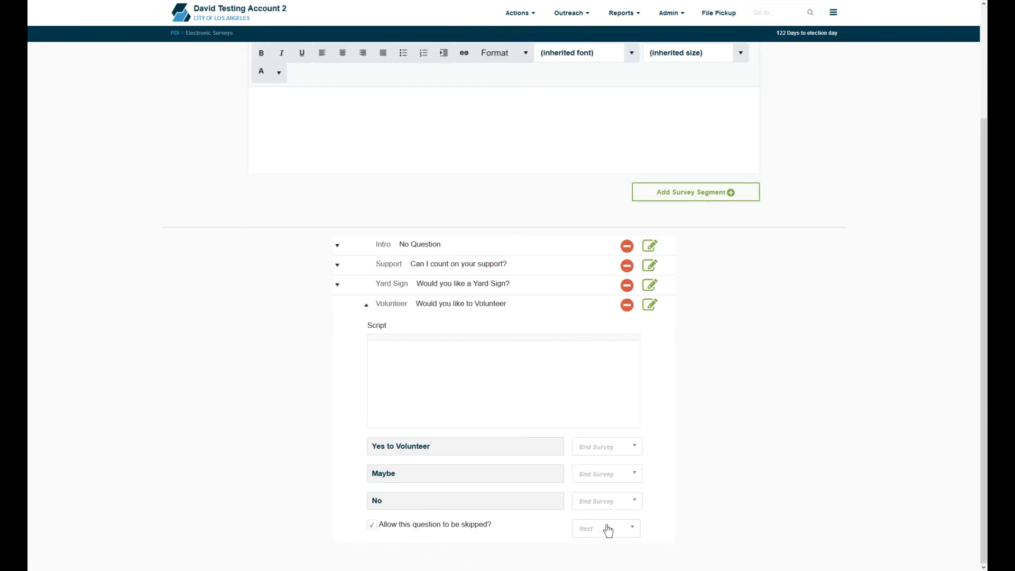
left_click(607, 529)
left_click(606, 473)
left_click(983, 79)
left_click(812, 93)
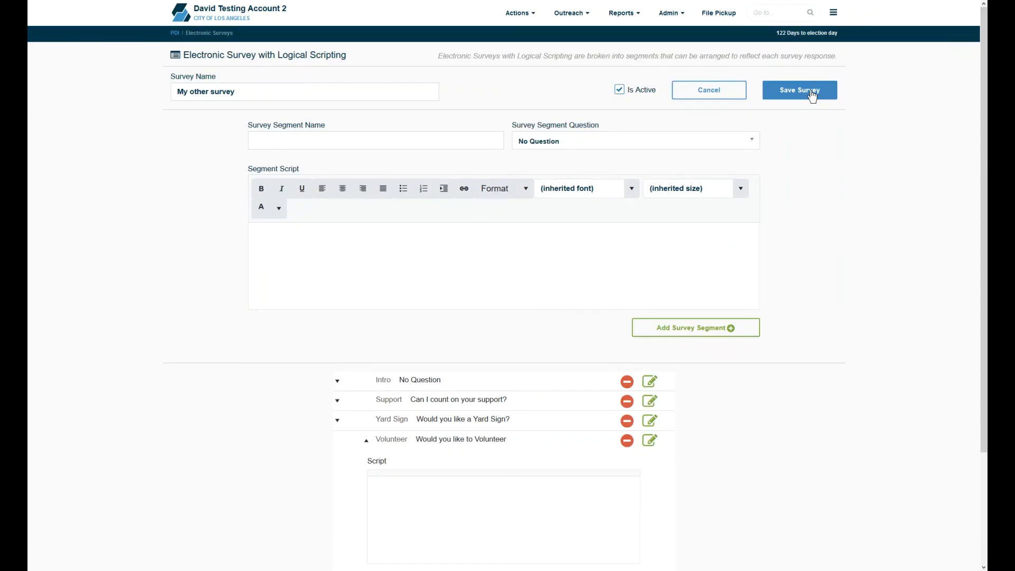